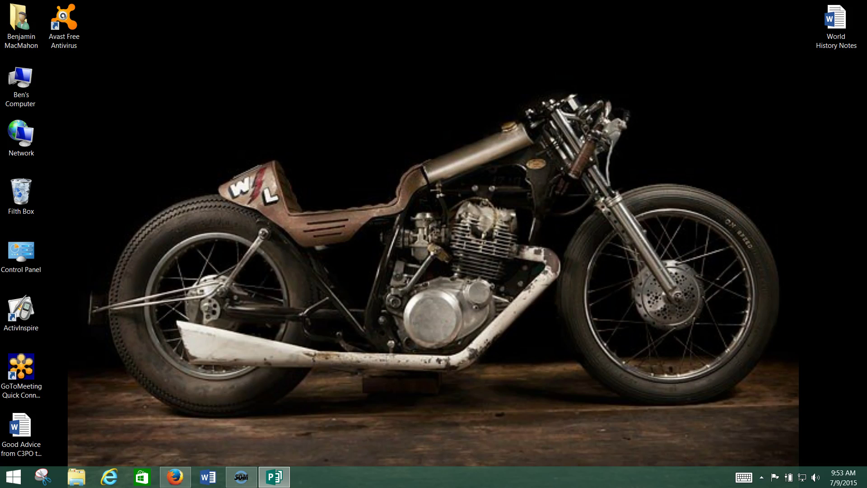
Open 'Declaration of Ind. Modified' from the Word Projects folder on the FLASH GORDO (D:) drive.
{"action": "left_click", "coordinate": [81, 484]}
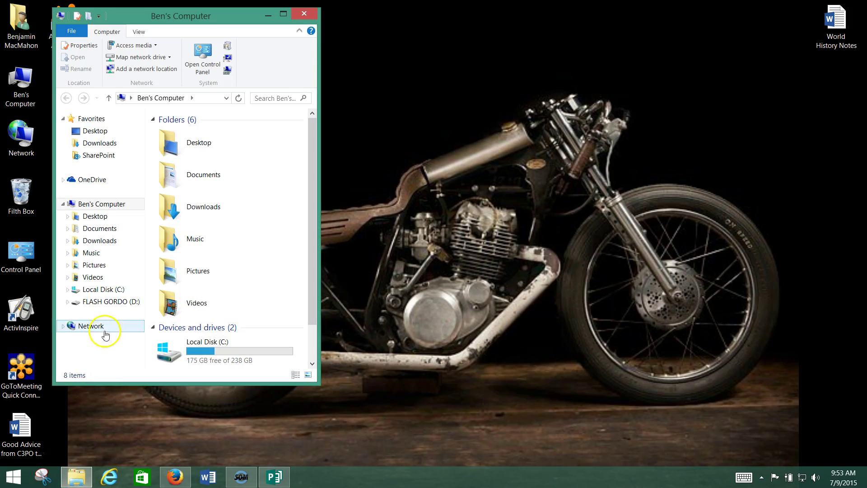
{"action": "left_click", "coordinate": [111, 307]}
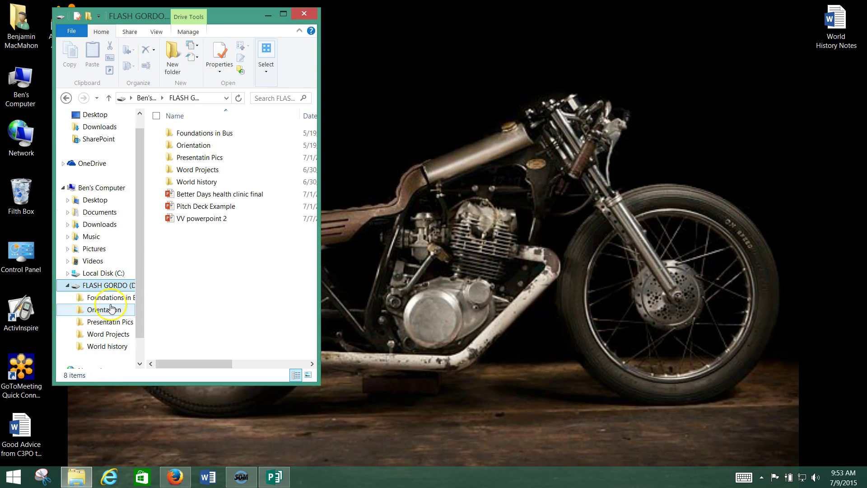
{"action": "double_click", "coordinate": [203, 174]}
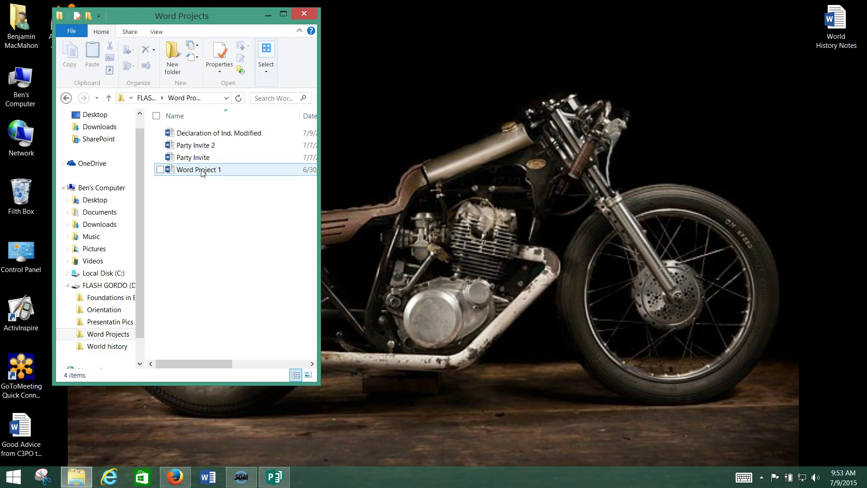
{"action": "double_click", "coordinate": [210, 132]}
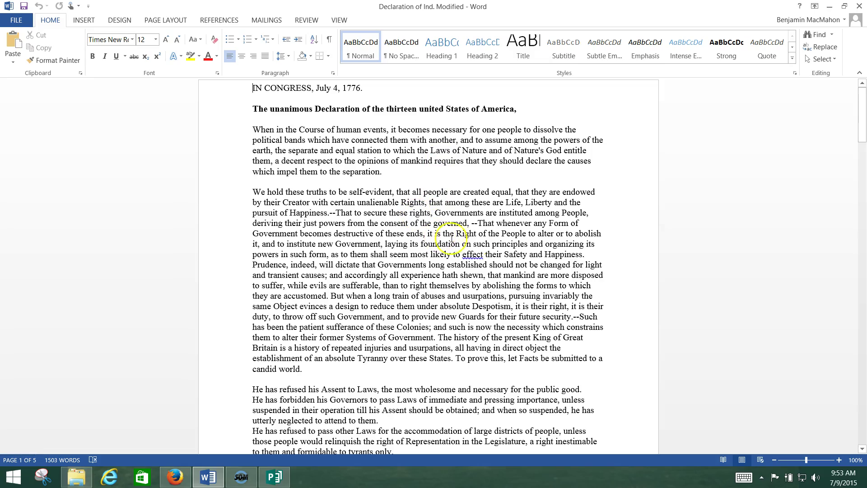
Set the signer list, from 'Georgia:' to the end, in Brush Script MT.
{"action": "scroll", "coordinate": [467, 250], "scroll_direction": "down", "scroll_amount": 8}
{"action": "scroll", "coordinate": [325, 257], "scroll_direction": "down", "scroll_amount": 20}
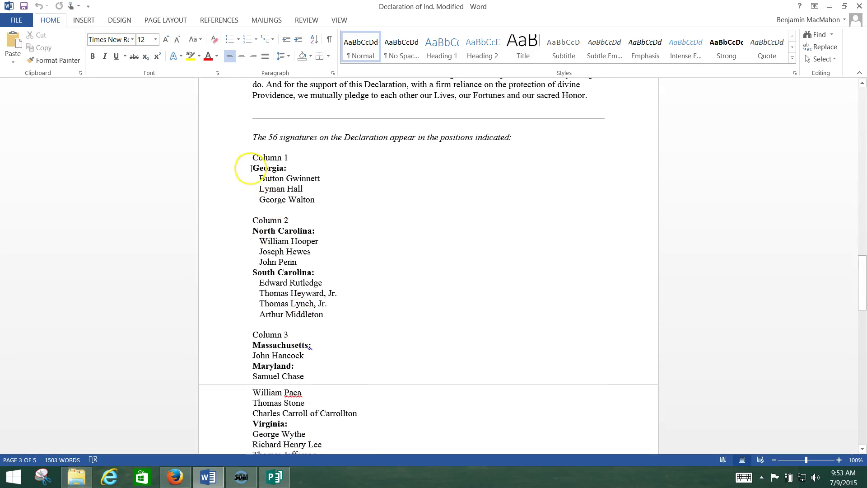
{"action": "left_click_drag", "start_coordinate": [251, 168], "coordinate": [253, 215]}
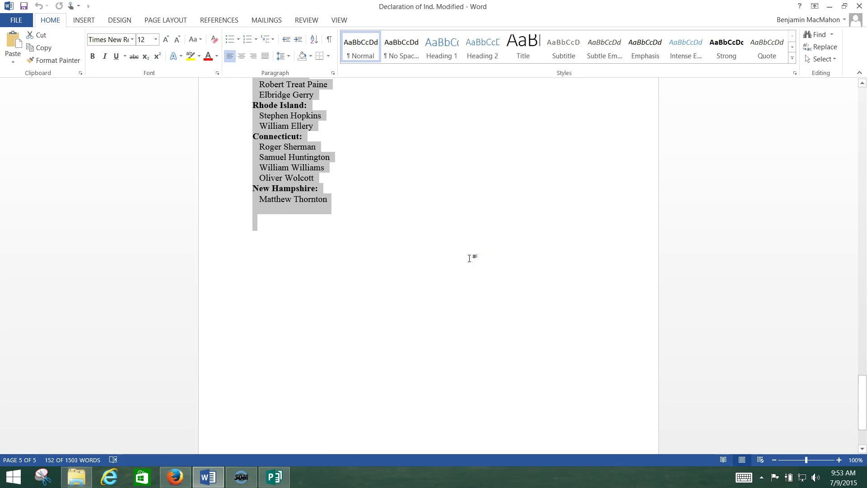
{"action": "left_click", "coordinate": [131, 40]}
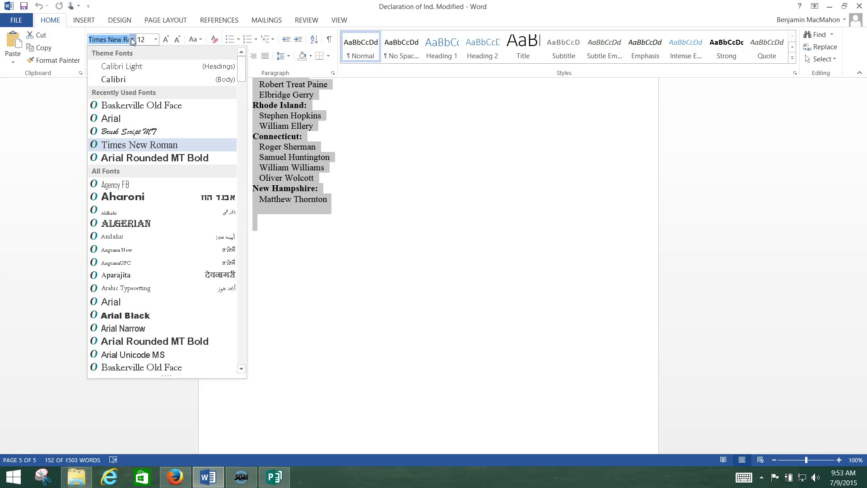
{"action": "key", "text": "Up"}
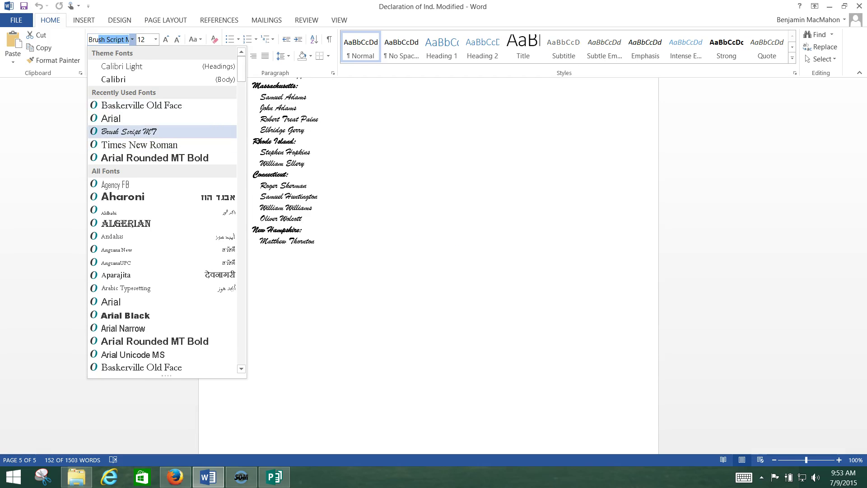
{"action": "key", "text": "Return"}
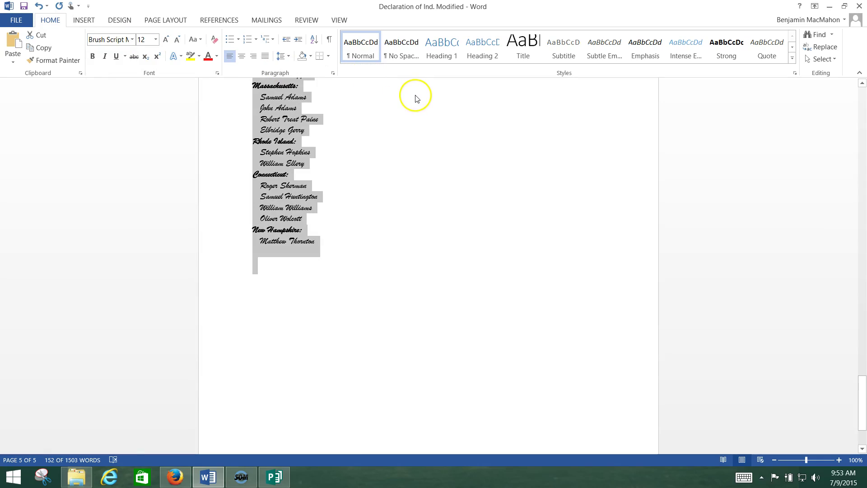
Color the opening line 'IN CONGRESS, July 4, 1776.' light blue.
{"action": "scroll", "coordinate": [410, 136], "scroll_direction": "up", "scroll_amount": 20}
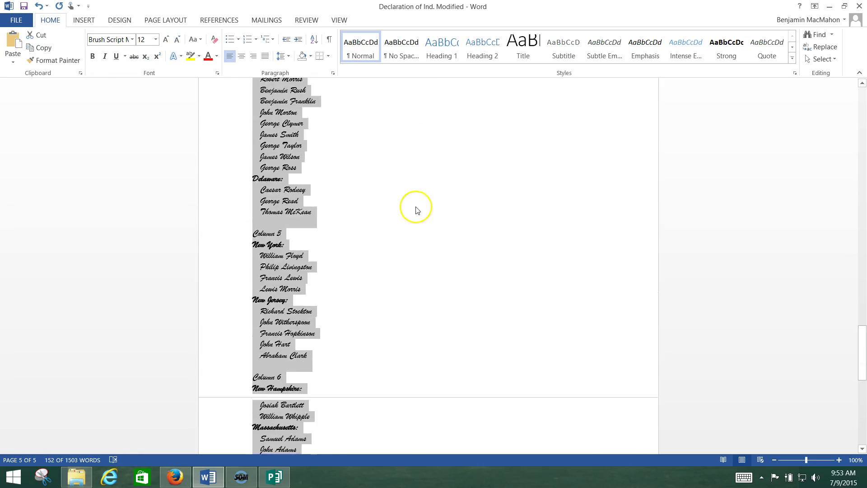
{"action": "scroll", "coordinate": [624, 219], "scroll_direction": "up", "scroll_amount": 20}
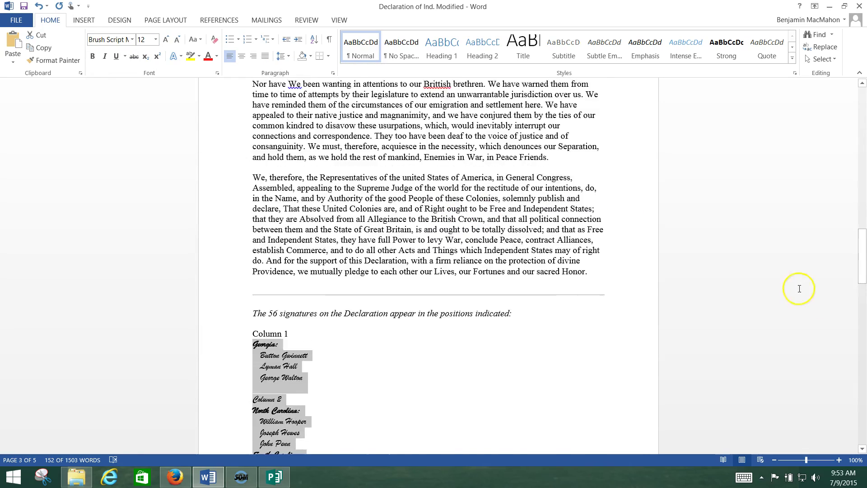
{"action": "scroll", "coordinate": [470, 261], "scroll_direction": "up", "scroll_amount": 5}
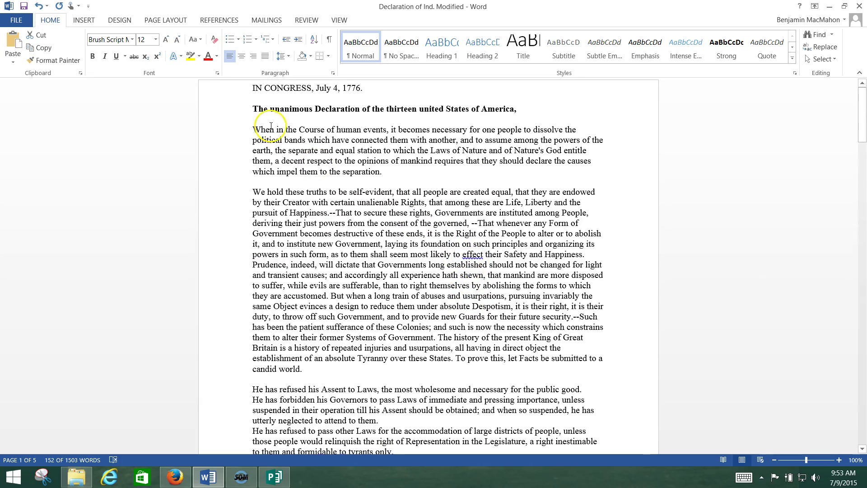
{"action": "left_click_drag", "start_coordinate": [368, 88], "coordinate": [254, 88]}
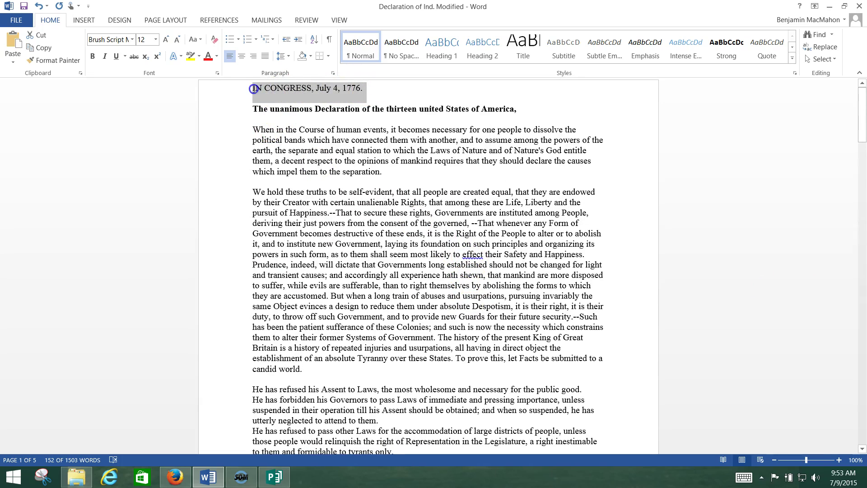
{"action": "left_click", "coordinate": [216, 57]}
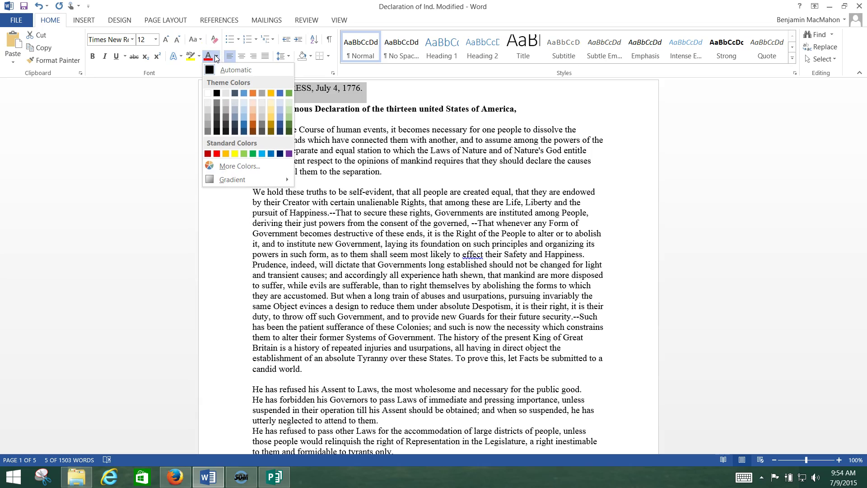
{"action": "left_click", "coordinate": [177, 95]}
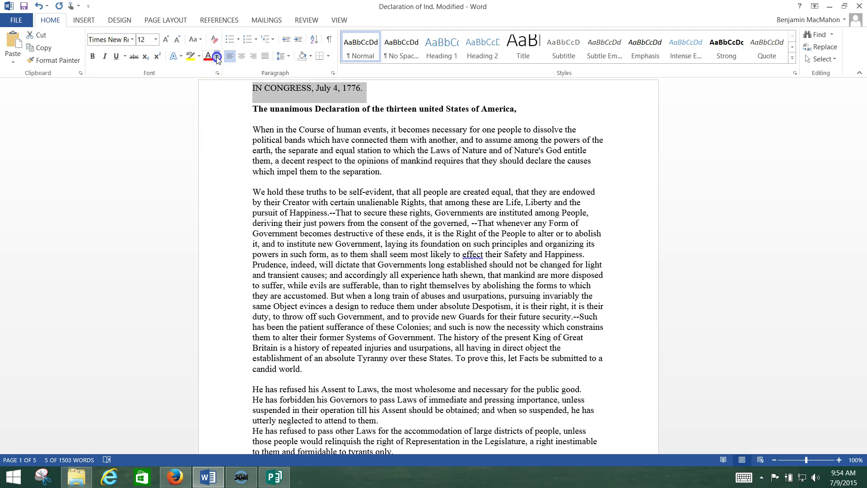
{"action": "left_click", "coordinate": [217, 57]}
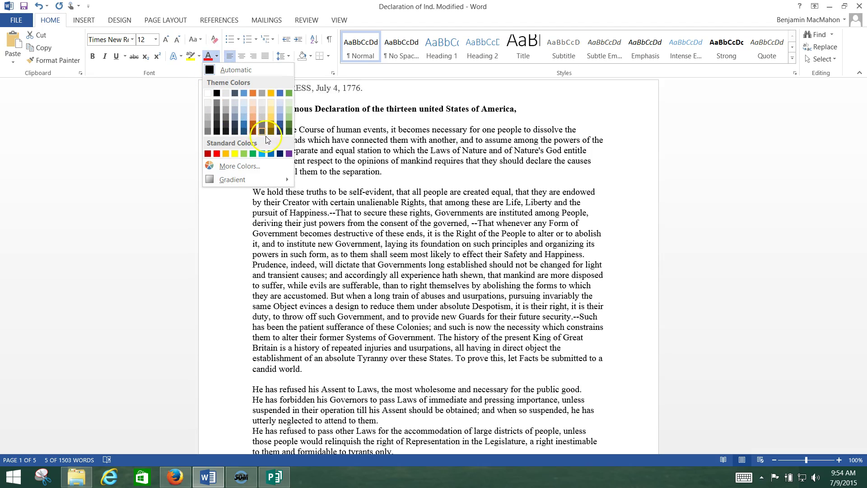
{"action": "left_click", "coordinate": [262, 153]}
{"action": "left_click", "coordinate": [193, 150]}
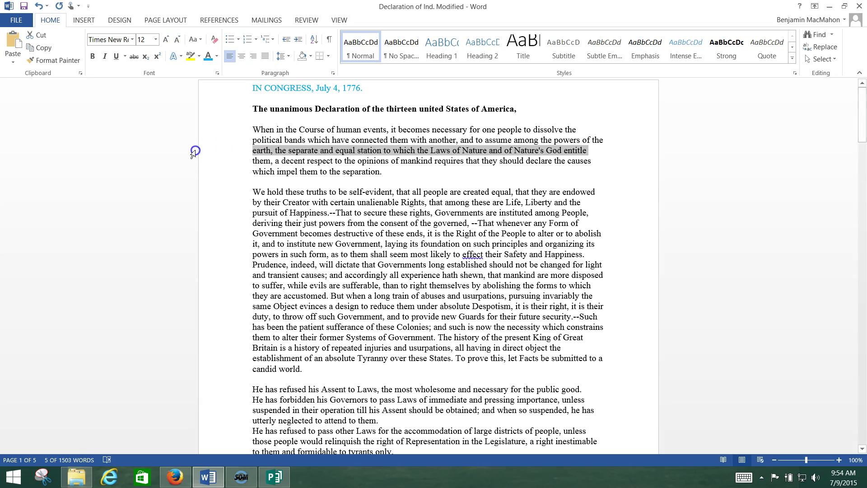
{"action": "left_click", "coordinate": [199, 187]}
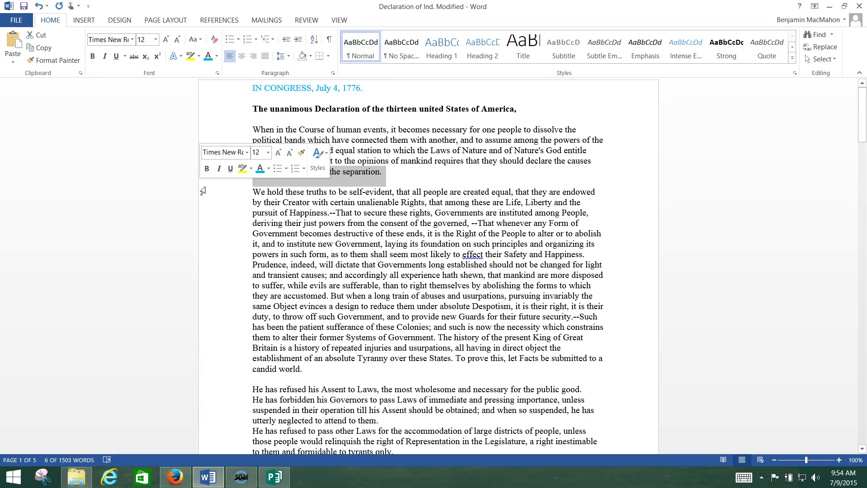
Color the heading 'The unanimous Declaration of the thirteen united States of America,' red.
{"action": "left_click_drag", "start_coordinate": [516, 109], "coordinate": [246, 106]}
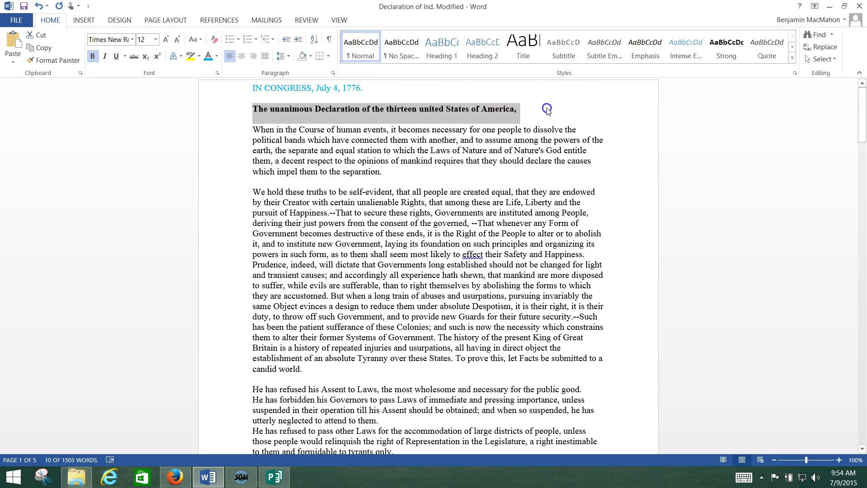
{"action": "left_click", "coordinate": [521, 109]}
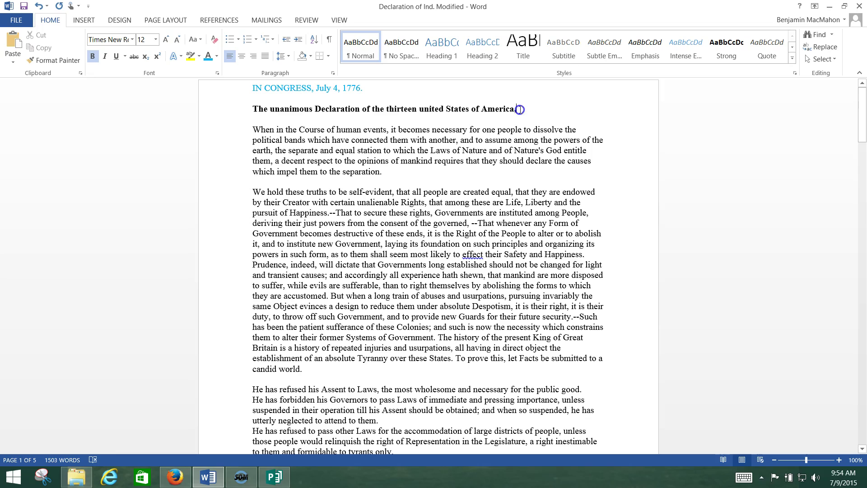
{"action": "left_click_drag", "start_coordinate": [519, 109], "coordinate": [251, 114]}
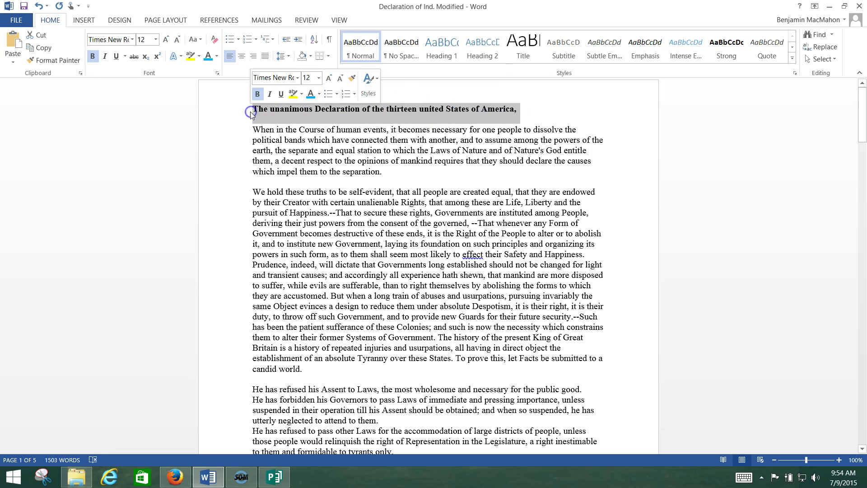
{"action": "left_click", "coordinate": [319, 93]}
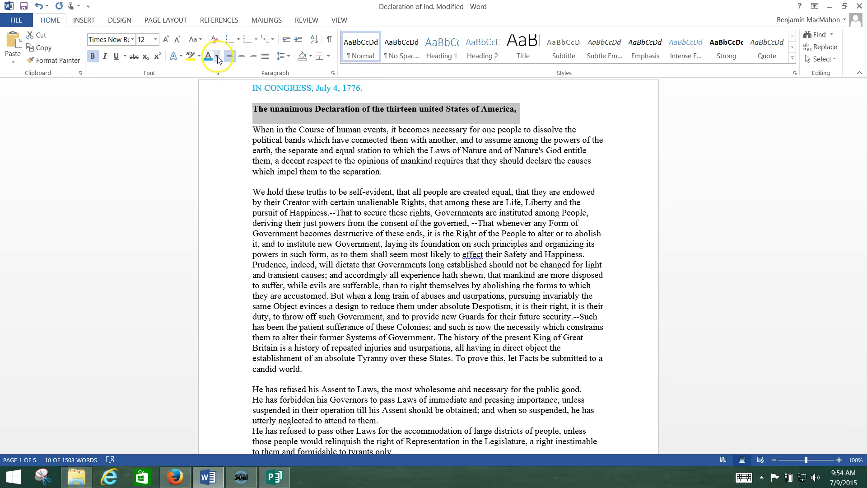
{"action": "left_click", "coordinate": [281, 96]}
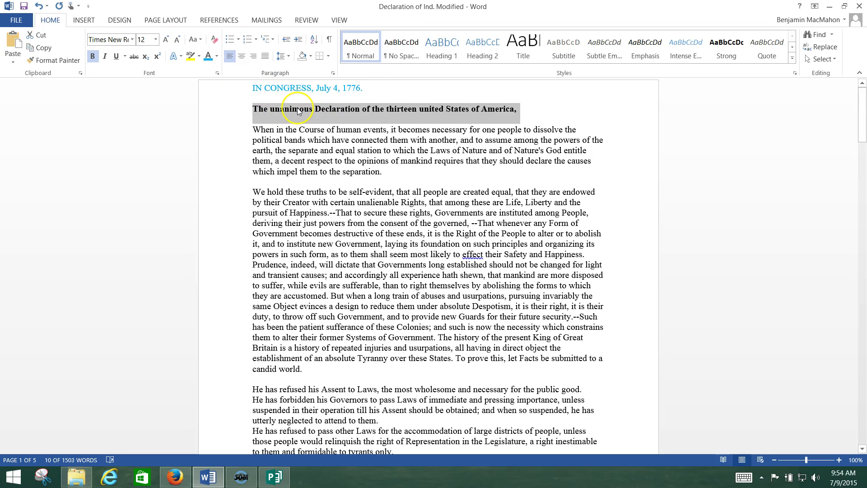
{"action": "left_click", "coordinate": [217, 58]}
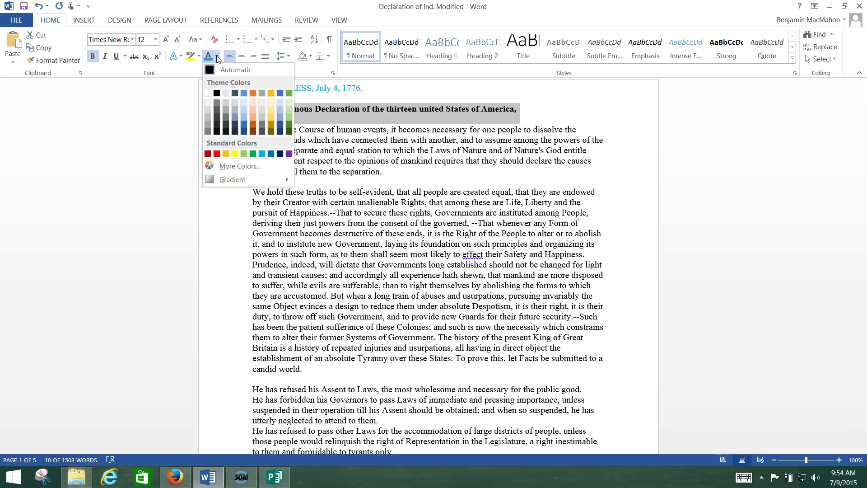
{"action": "left_click", "coordinate": [217, 154]}
Deselect the heading and save the document.
{"action": "left_click", "coordinate": [183, 202]}
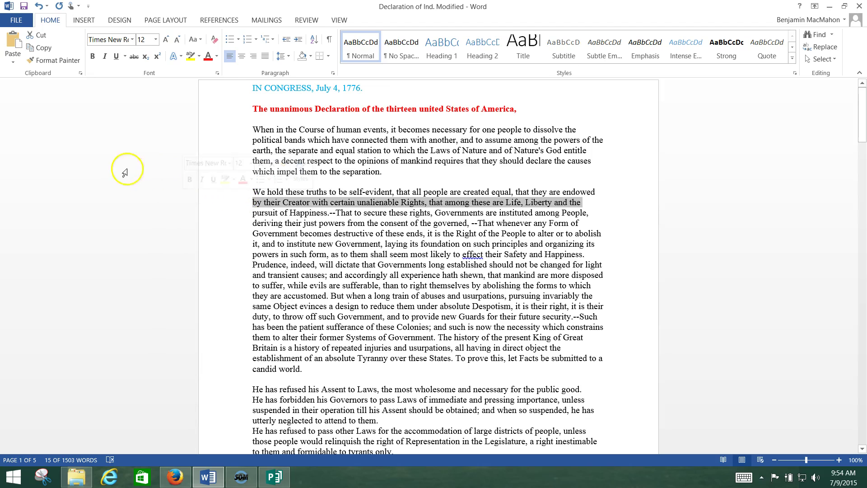
{"action": "left_click", "coordinate": [117, 151]}
{"action": "left_click", "coordinate": [22, 6]}
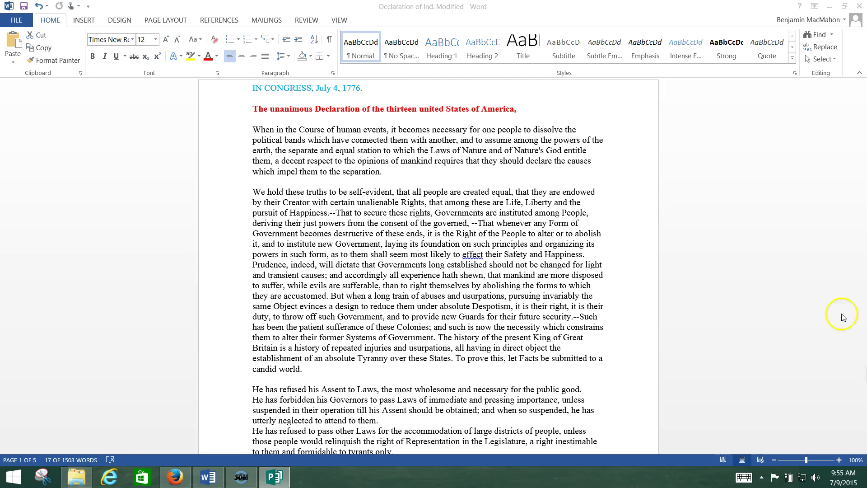
Apply the Narrow margin preset, 0.5" on every side.
{"action": "left_click", "coordinate": [164, 21]}
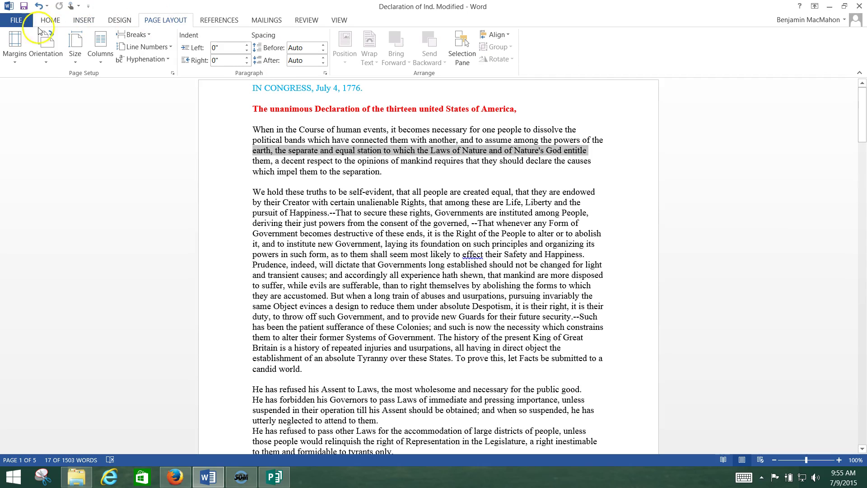
{"action": "left_click", "coordinate": [18, 51]}
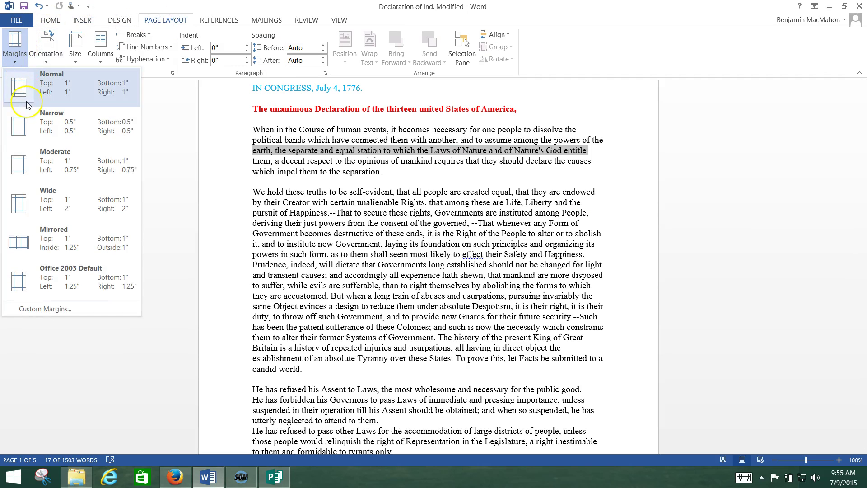
{"action": "left_click", "coordinate": [18, 132]}
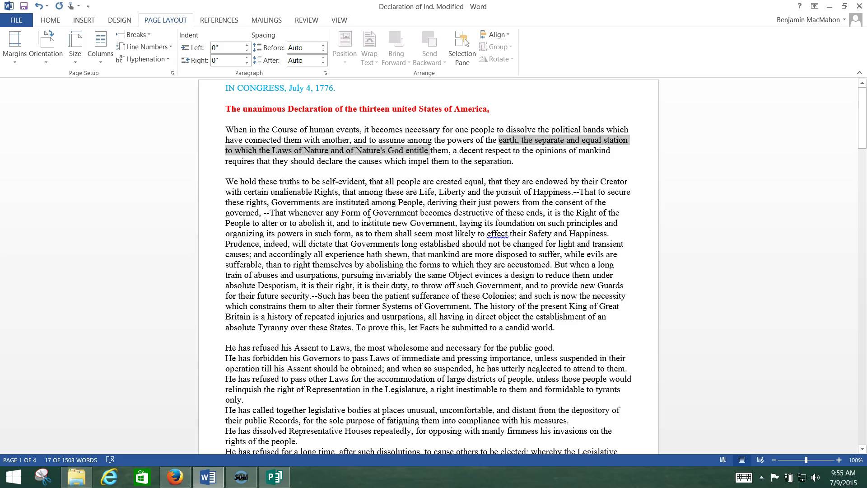
Set the paper size to Legal 8.5" x 14" and scroll through the three pages.
{"action": "left_click", "coordinate": [71, 63]}
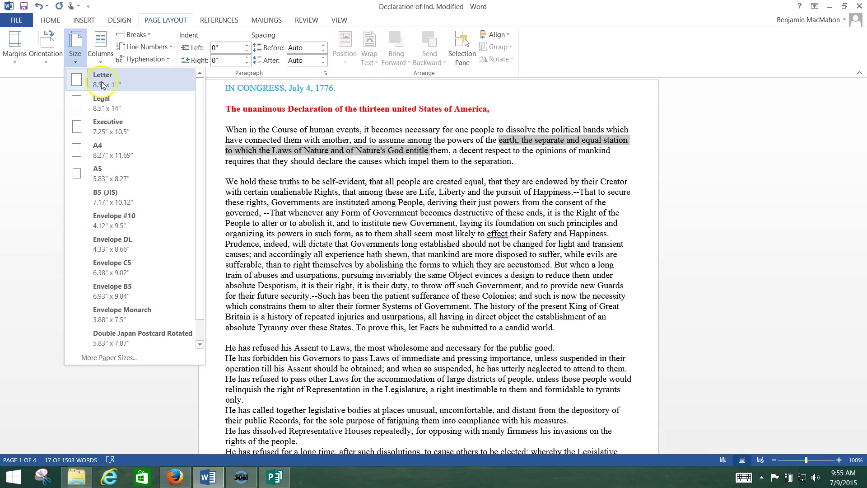
{"action": "left_click", "coordinate": [106, 108]}
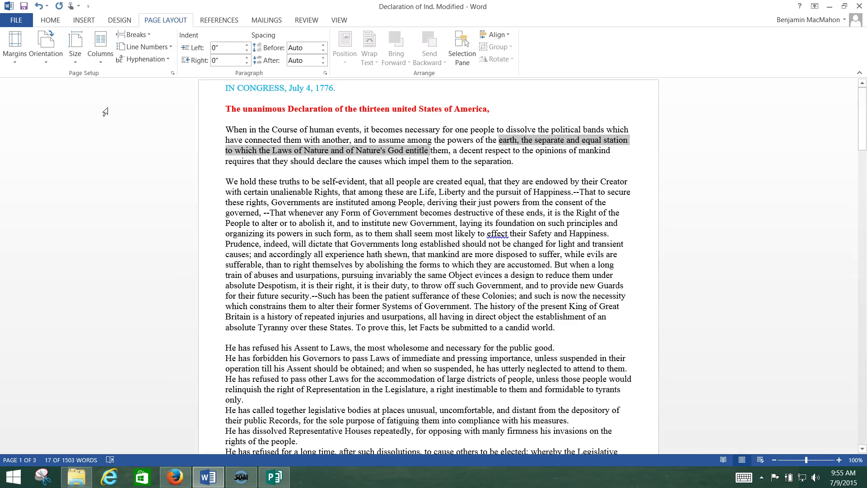
{"action": "scroll", "coordinate": [685, 266], "scroll_direction": "down", "scroll_amount": 20}
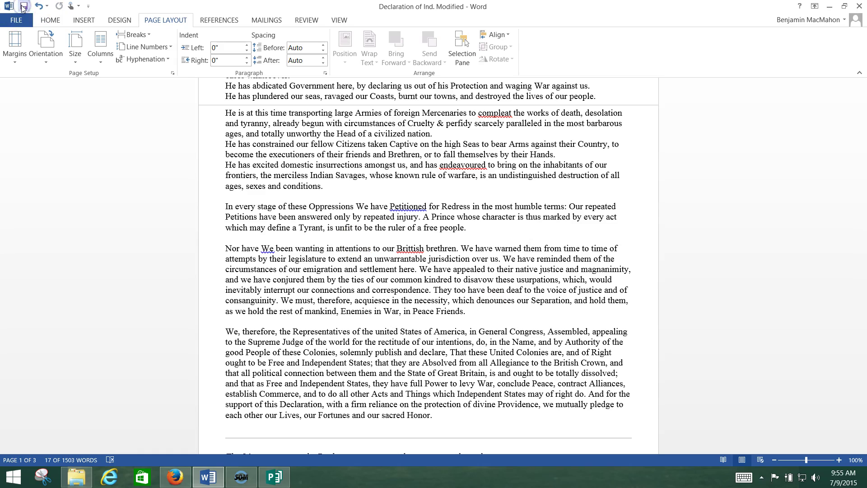
{"action": "scroll", "coordinate": [428, 265], "scroll_direction": "down", "scroll_amount": 4}
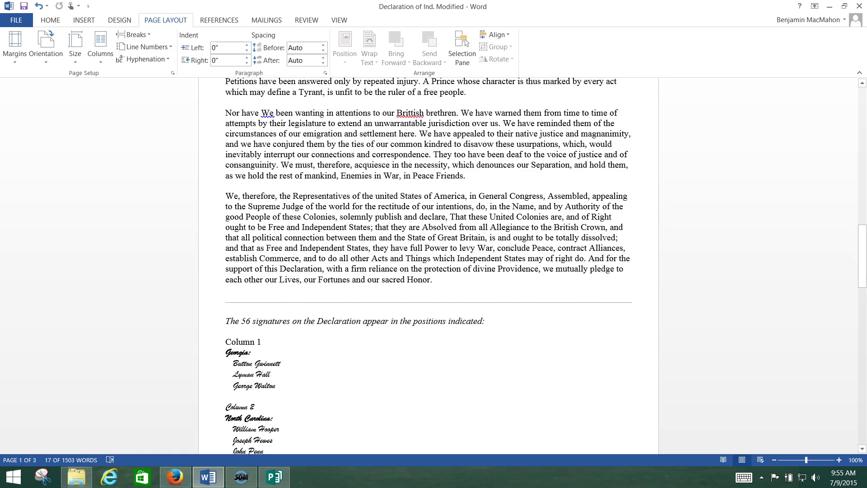
{"action": "scroll", "coordinate": [428, 266], "scroll_direction": "up", "scroll_amount": 4}
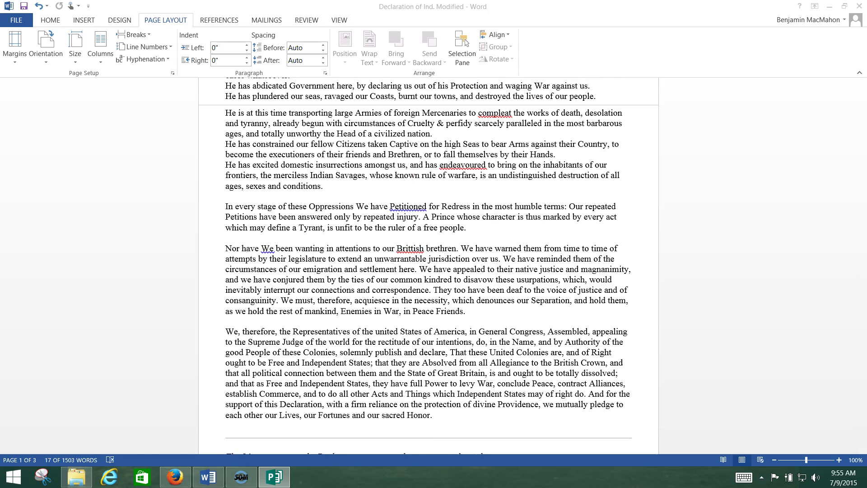
Show the Home ribbon, switch briefly to Project, and return to the Word window.
{"action": "left_click", "coordinate": [61, 198]}
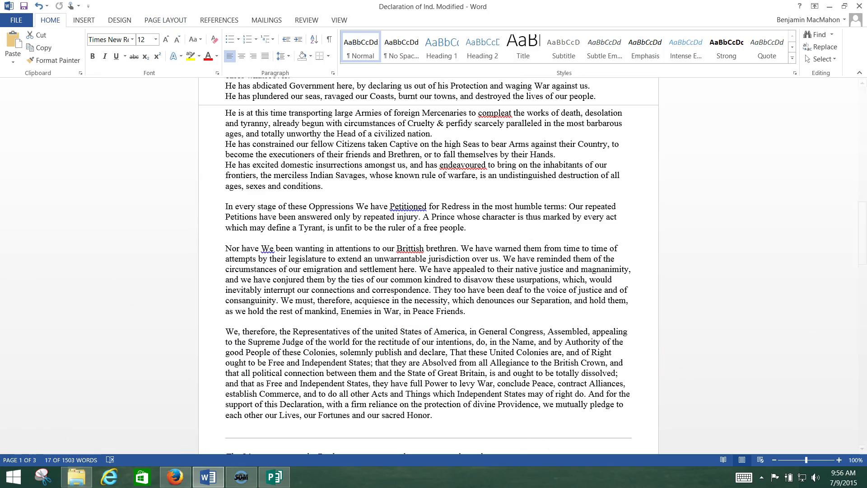
{"action": "key", "text": "alt+Tab"}
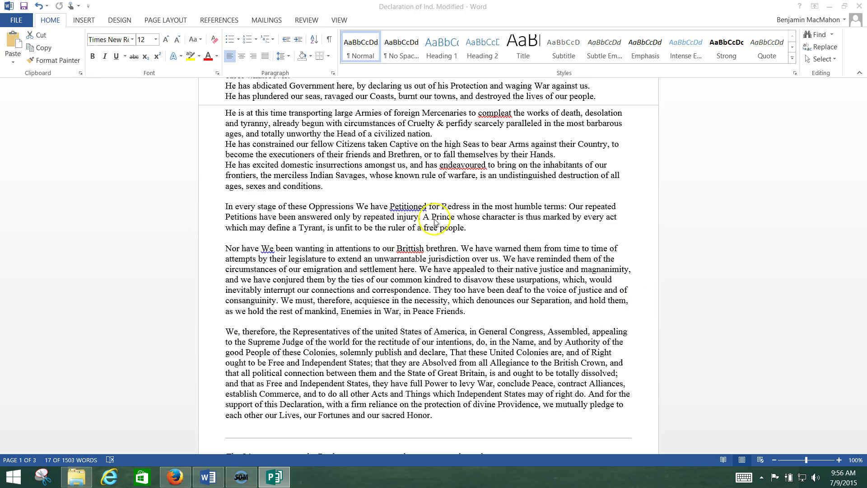
{"action": "left_click", "coordinate": [15, 23]}
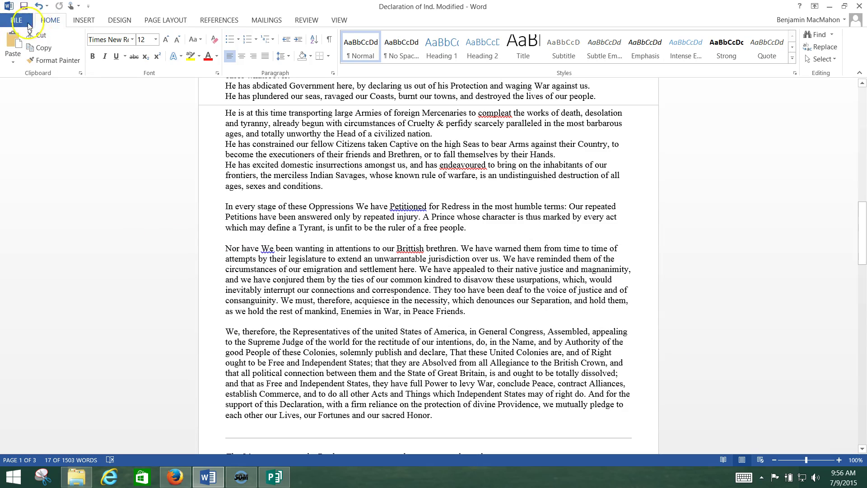
{"action": "left_click", "coordinate": [16, 20]}
Open the Print settings and set Copies to 12.
{"action": "left_click", "coordinate": [20, 141]}
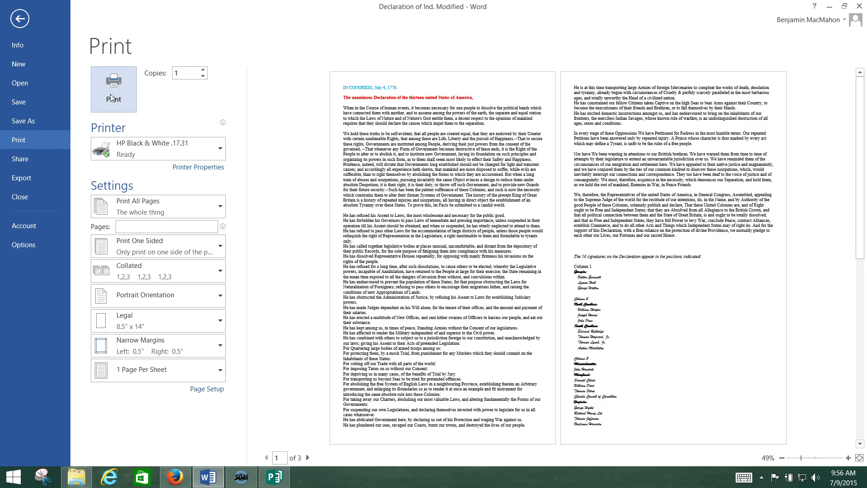
{"action": "left_click", "coordinate": [203, 76]}
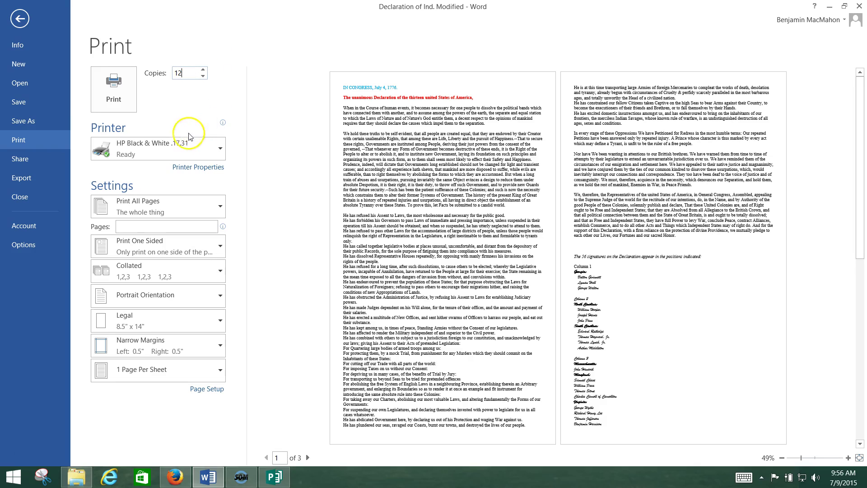
{"action": "mouse_move", "coordinate": [119, 149]}
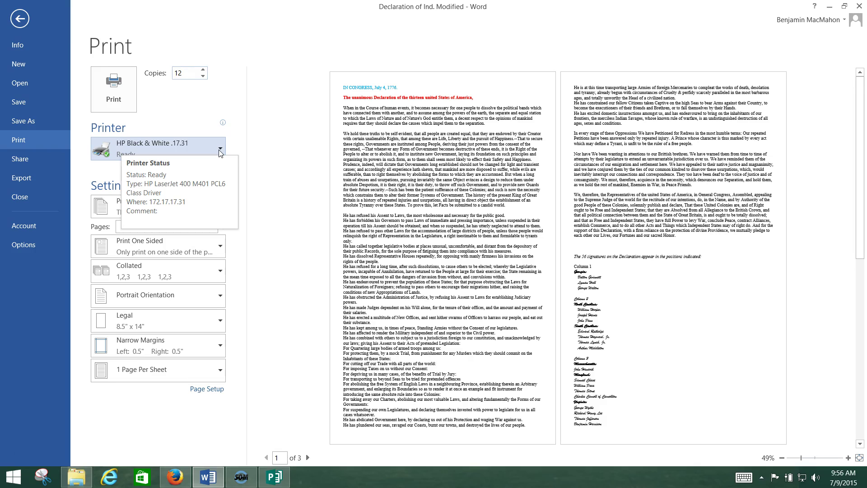
{"action": "left_click", "coordinate": [220, 151]}
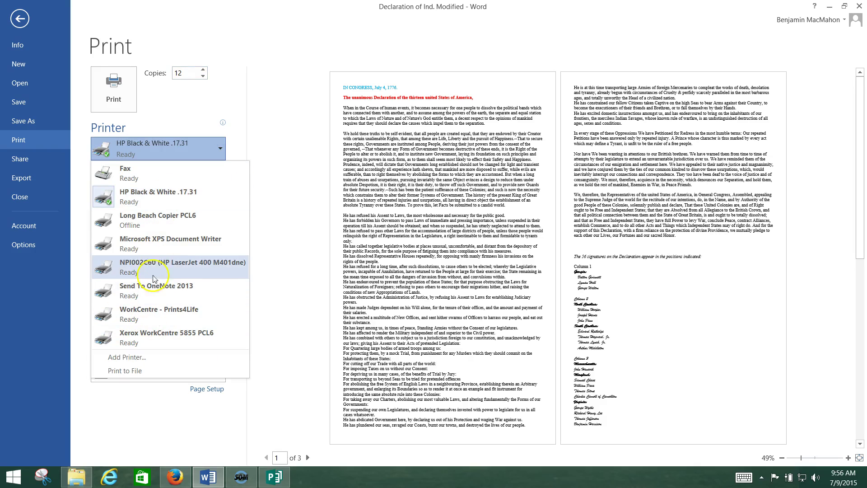
{"action": "left_click", "coordinate": [293, 159]}
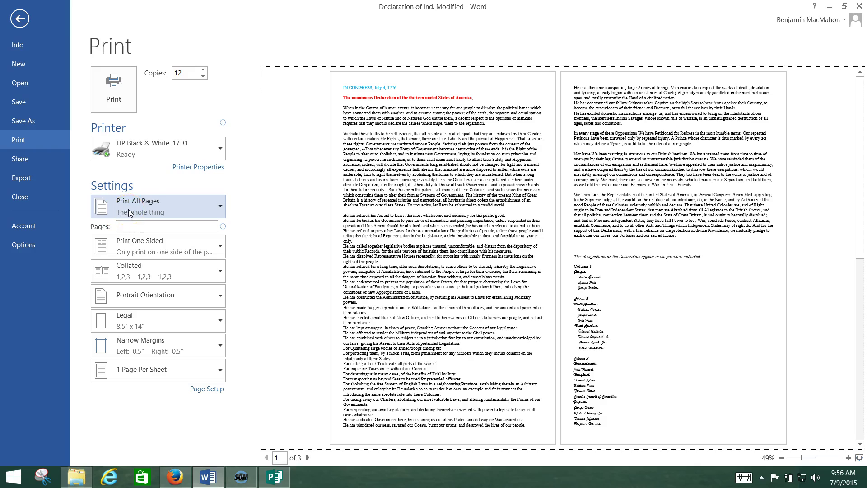
{"action": "left_click", "coordinate": [179, 148]}
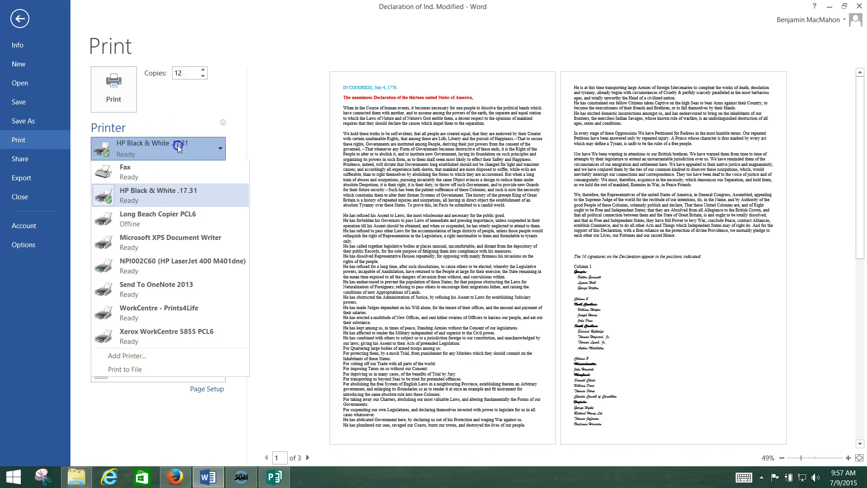
{"action": "left_click", "coordinate": [280, 156]}
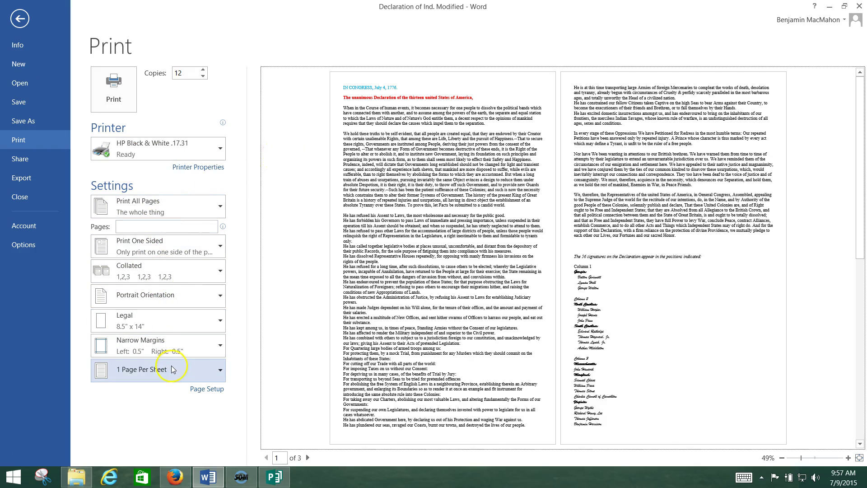
Preview the document with Normal margins, then revert to Narrow margins.
{"action": "left_click", "coordinate": [165, 348]}
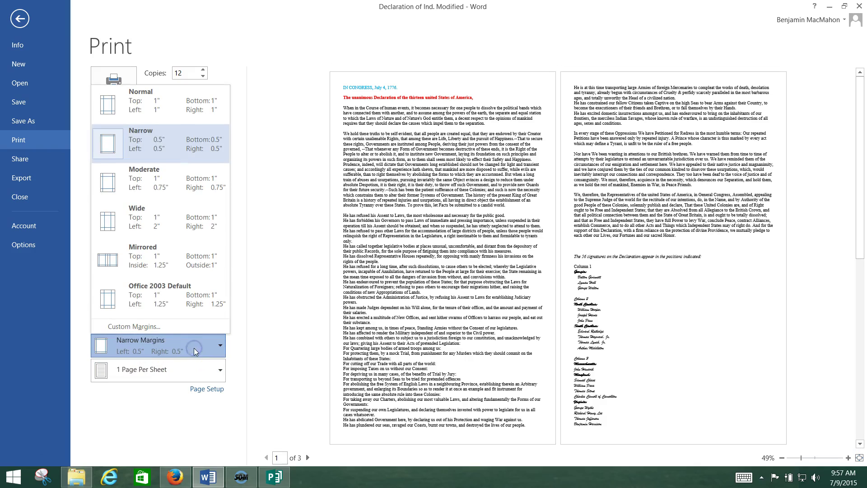
{"action": "left_click", "coordinate": [128, 105]}
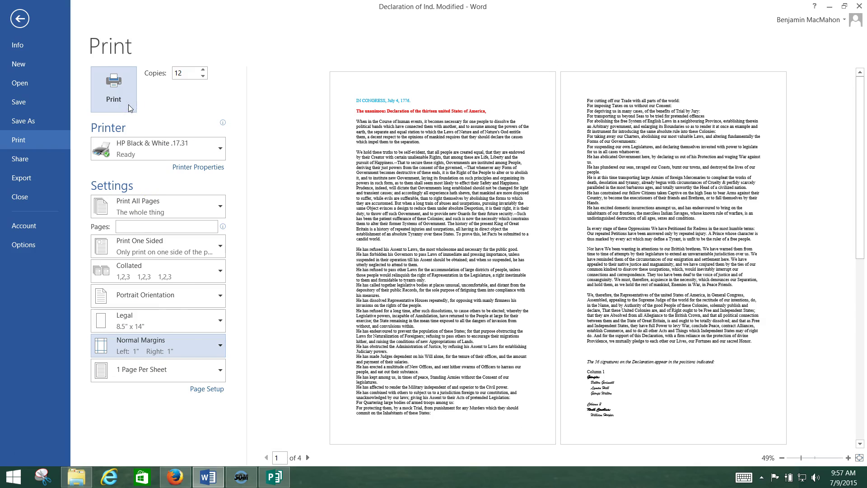
{"action": "left_click", "coordinate": [175, 345]}
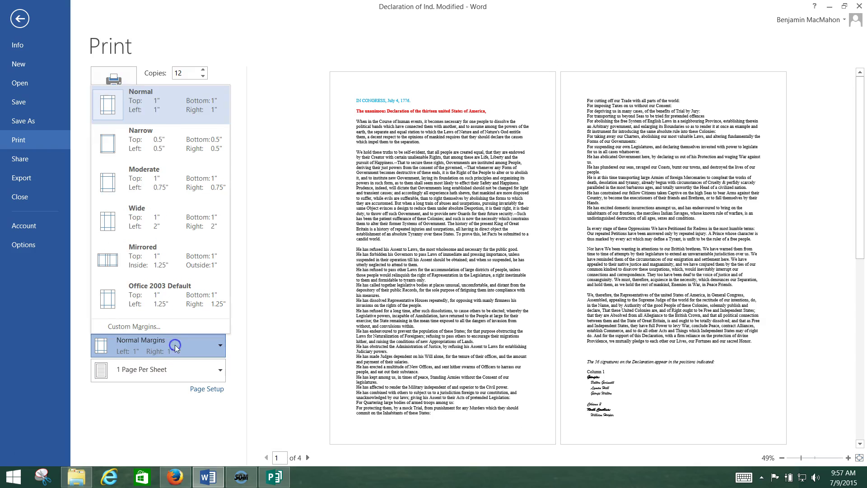
{"action": "left_click", "coordinate": [129, 157]}
Preview landscape orientation, revert to portrait, and return to the document.
{"action": "left_click", "coordinate": [184, 299]}
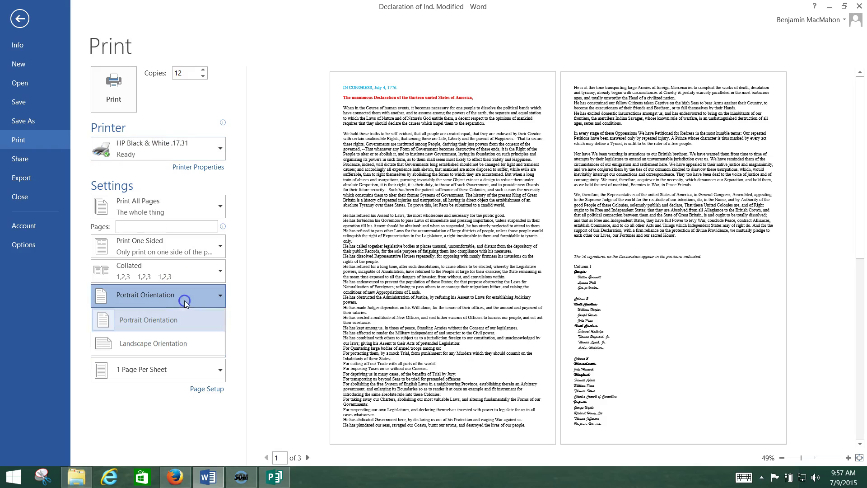
{"action": "left_click", "coordinate": [148, 348]}
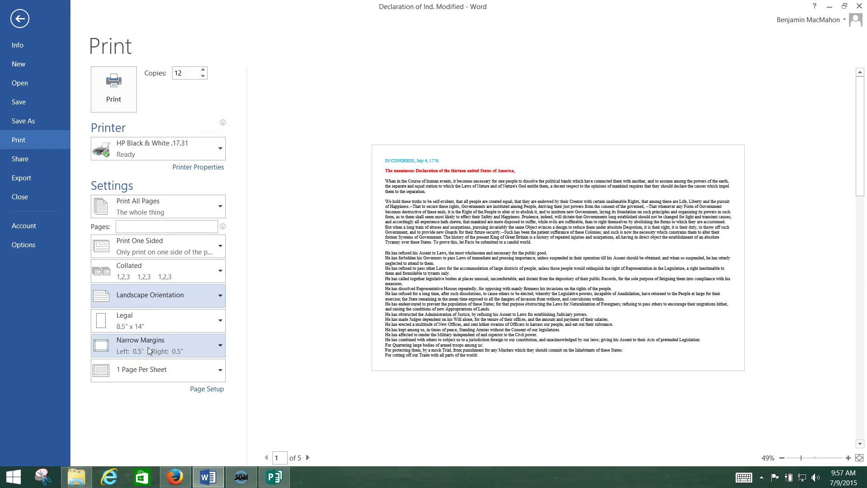
{"action": "left_click", "coordinate": [155, 295]}
{"action": "left_click", "coordinate": [157, 320]}
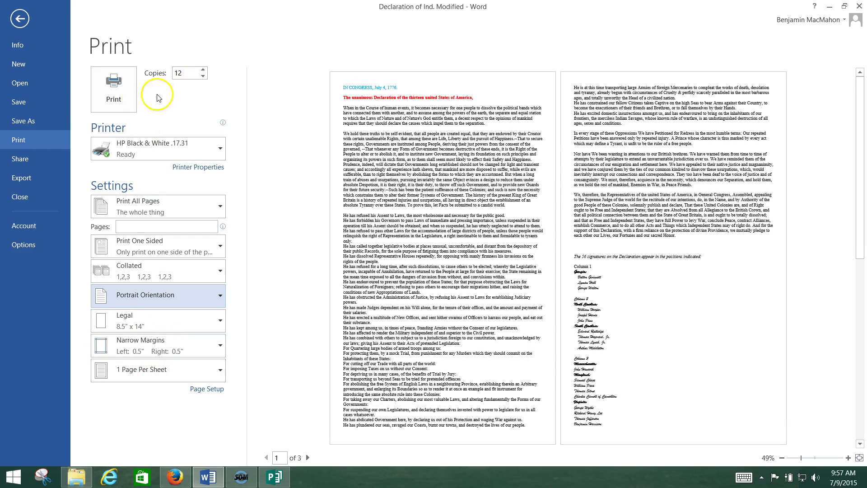
{"action": "left_click", "coordinate": [19, 20]}
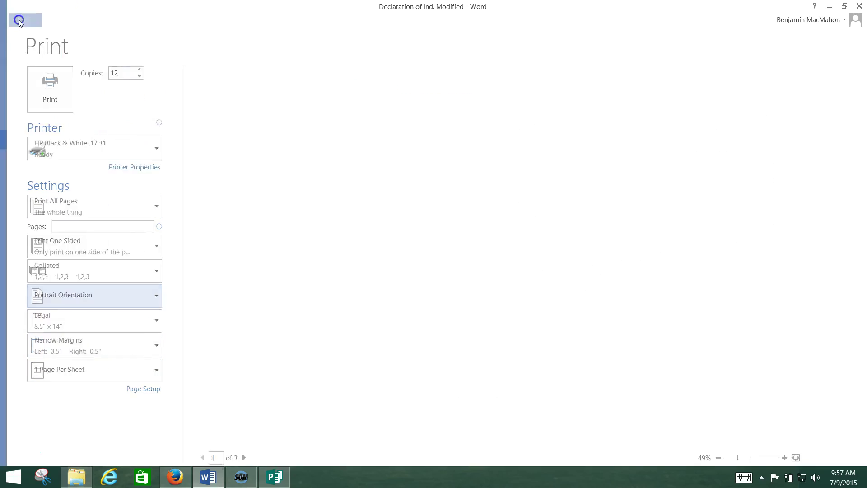